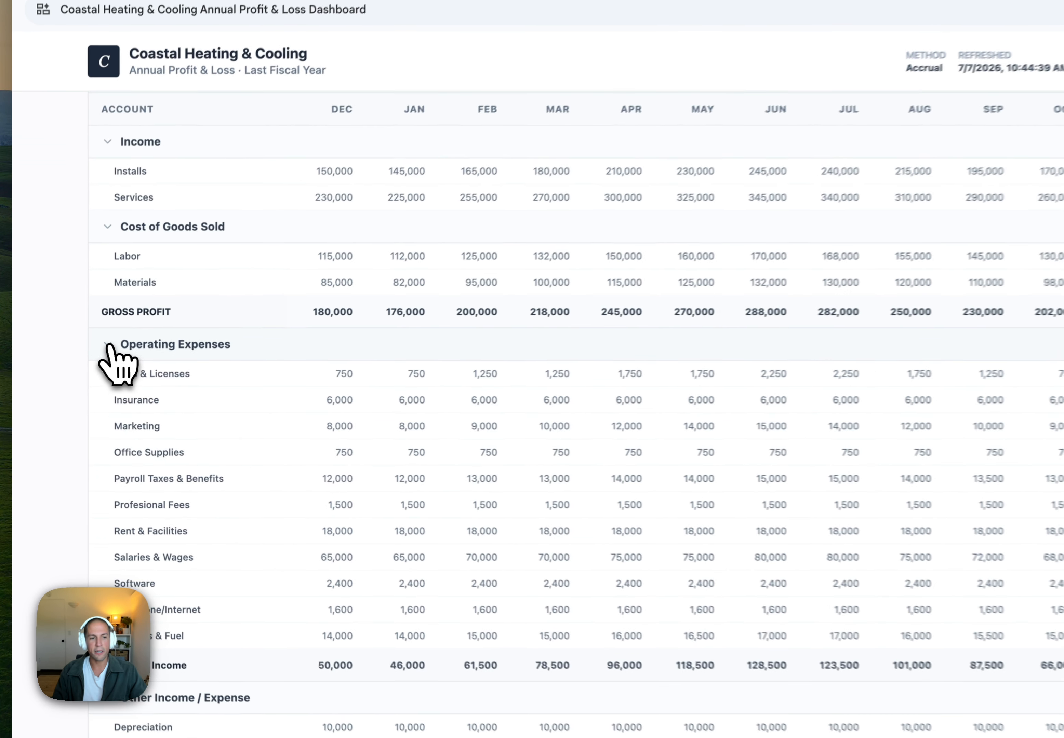
# Check the collapsing and expanding of the account sections in the Monthly Performance Detail table, and review the whole dashboard
pyautogui.click(86, 365)
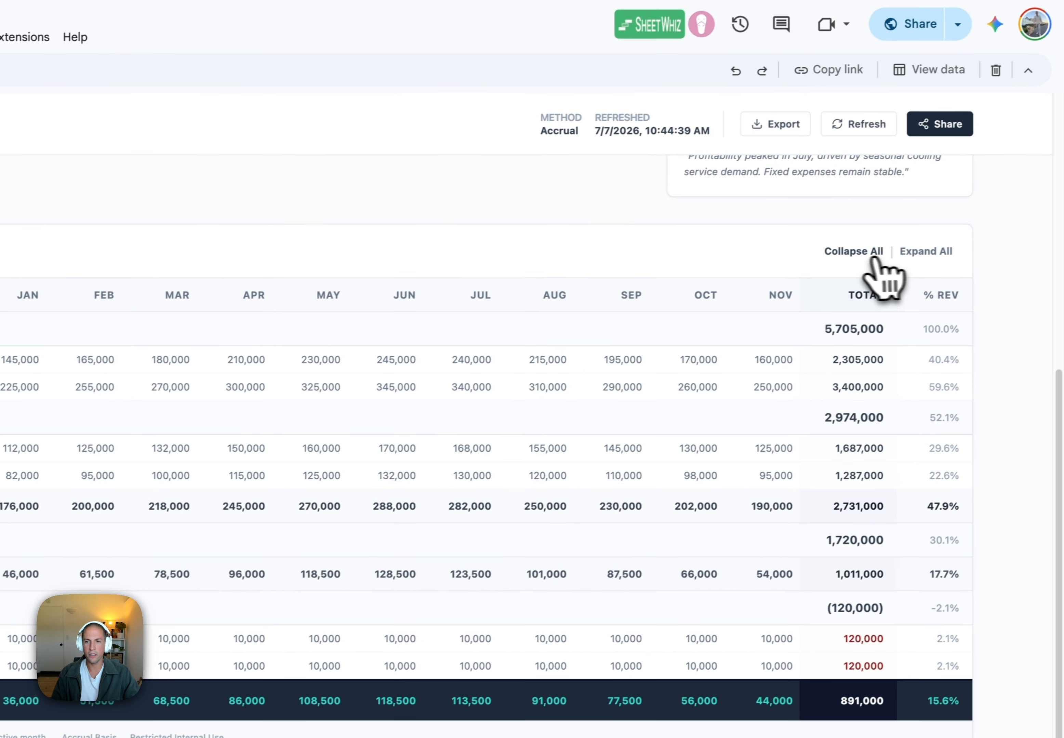
pyautogui.click(862, 252)
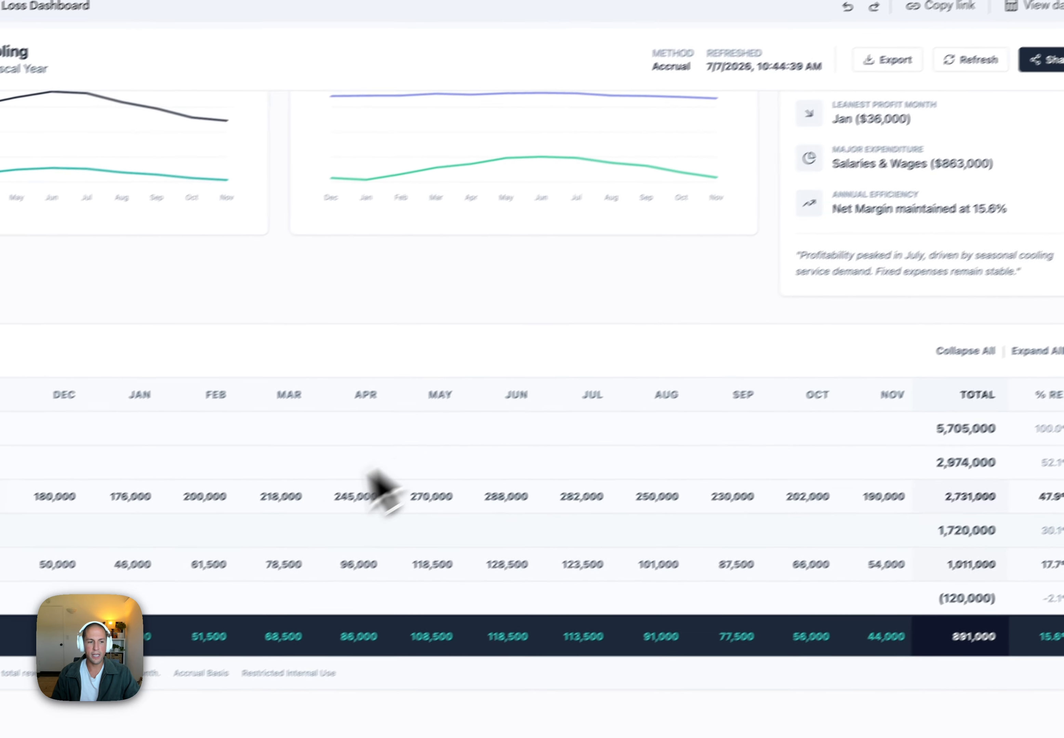
pyautogui.click(914, 417)
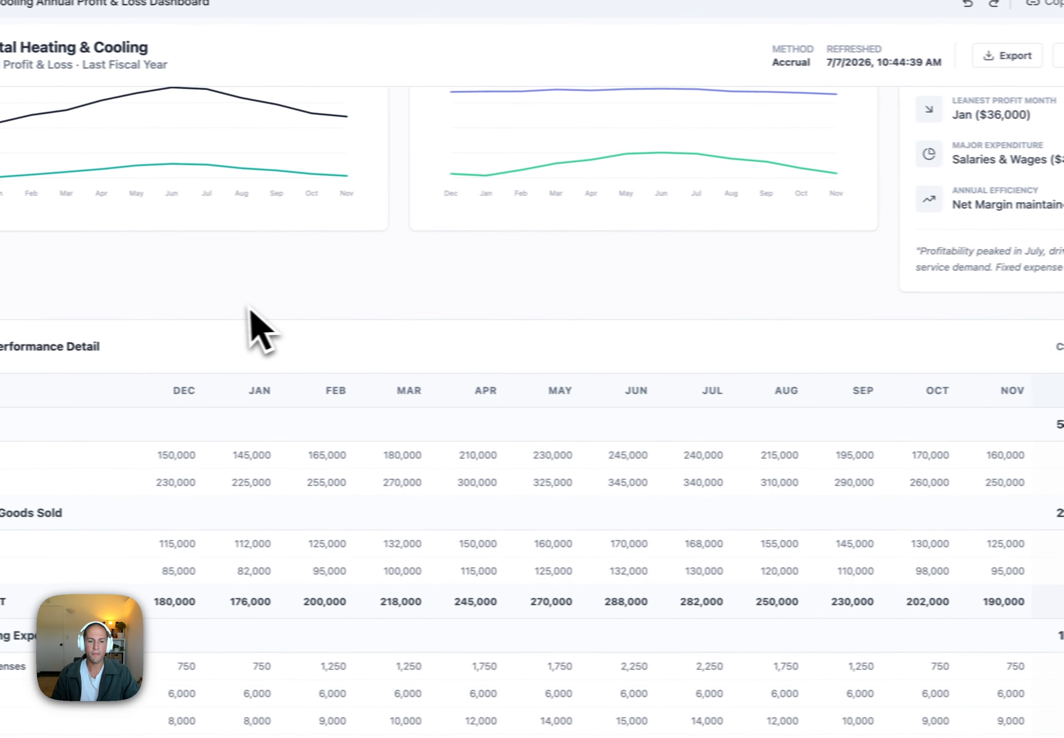
pyautogui.scroll(-3, 200, 433)
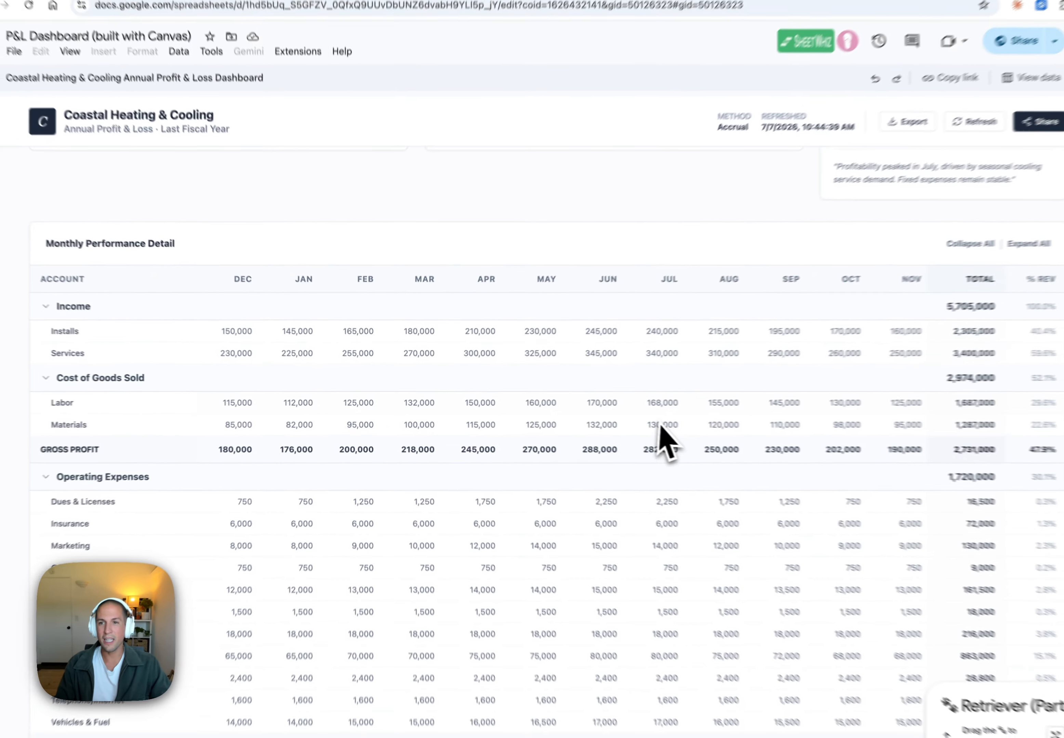
pyautogui.scroll(5, 660, 426)
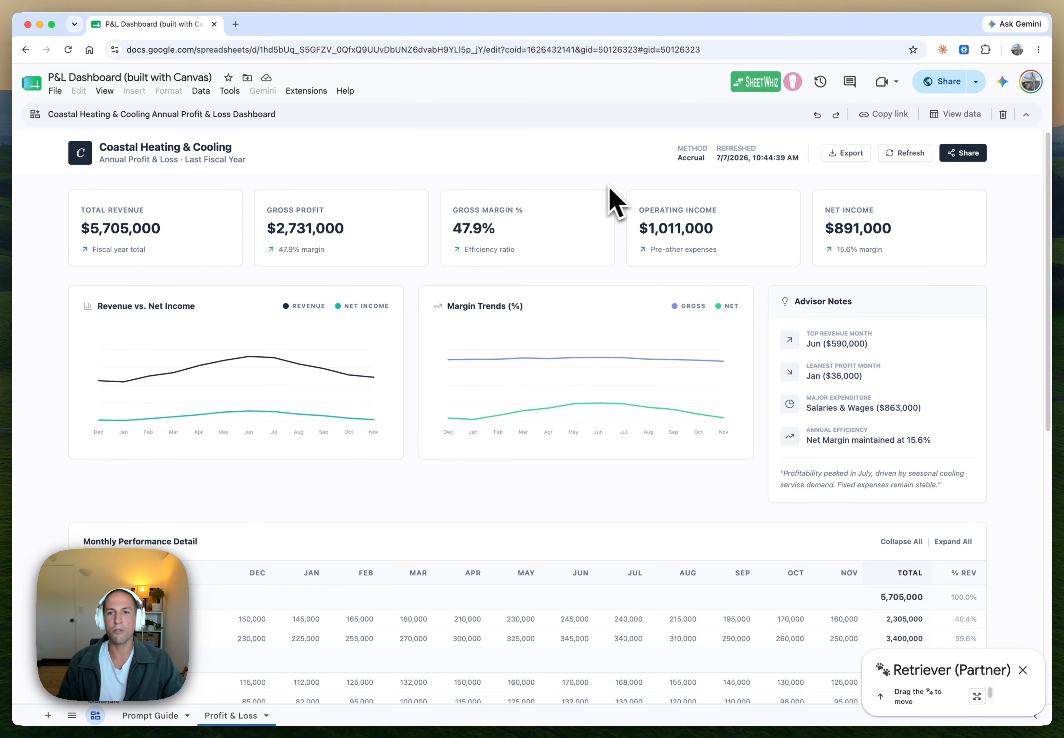
pyautogui.scroll(-15, 546, 320)
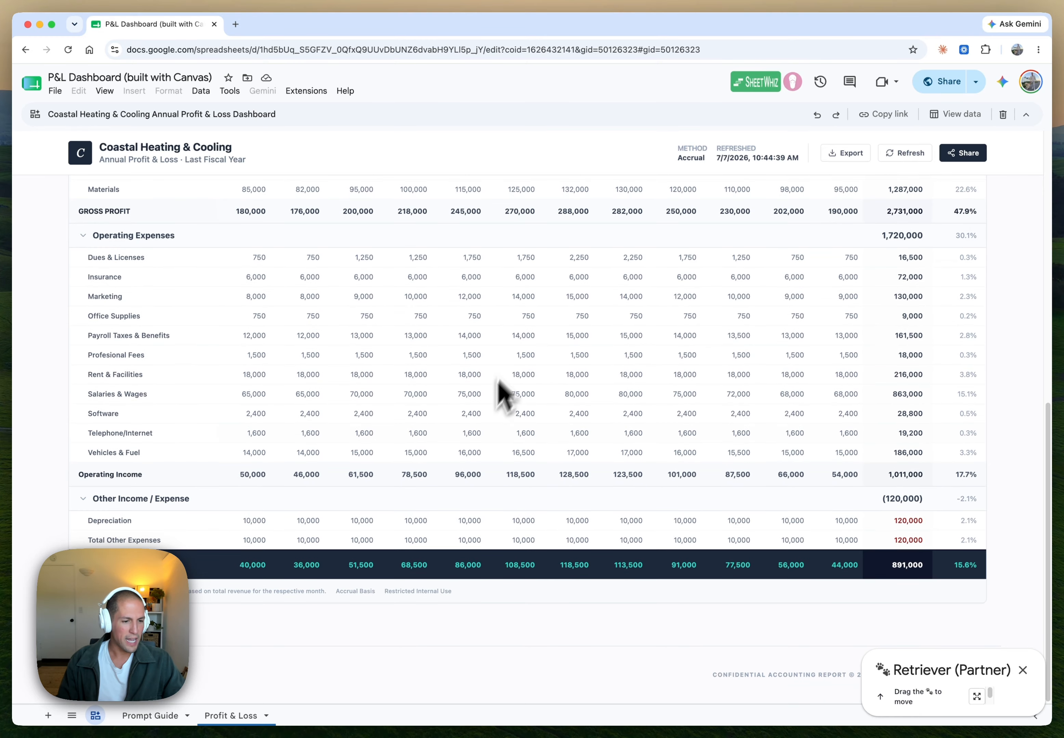
pyautogui.scroll(15, 533, 544)
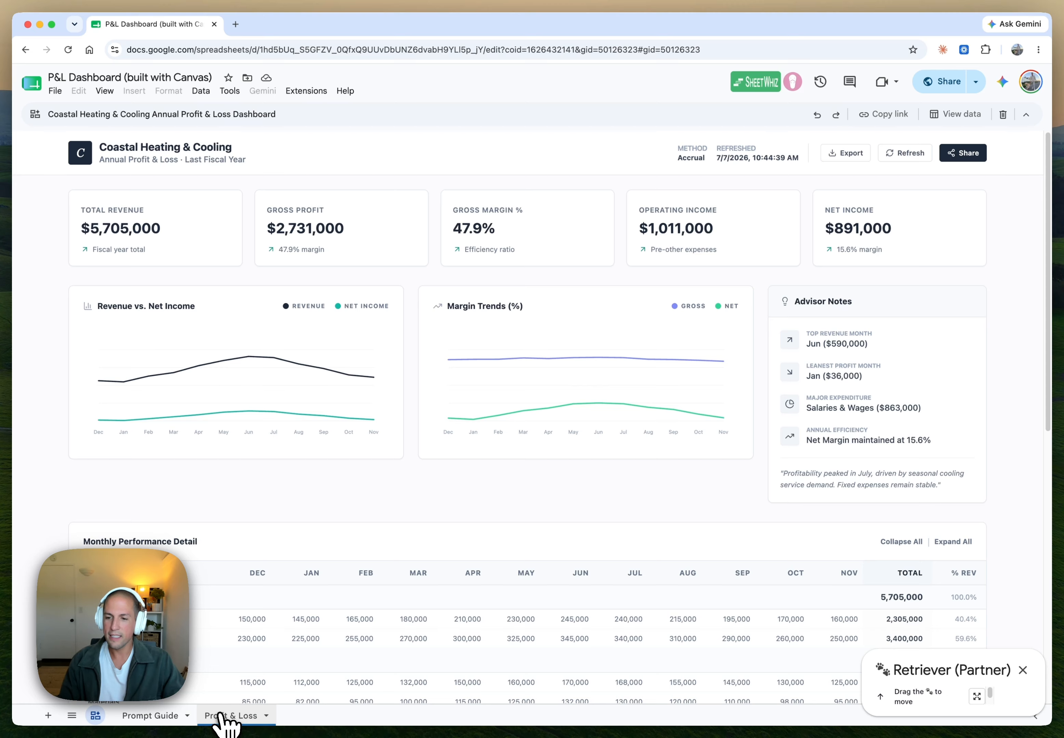
# Clear all the monthly and total values in C10:O36 of the Profit & Loss sheet
pyautogui.click(222, 716)
pyautogui.click(439, 239)
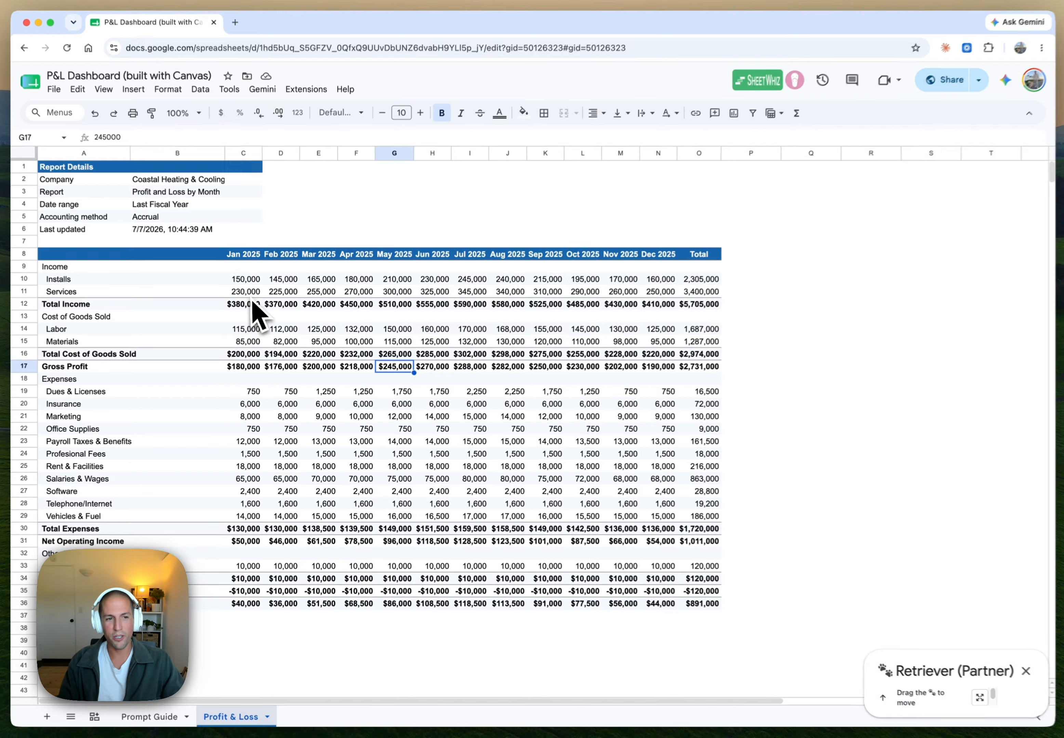
pyautogui.click(245, 281)
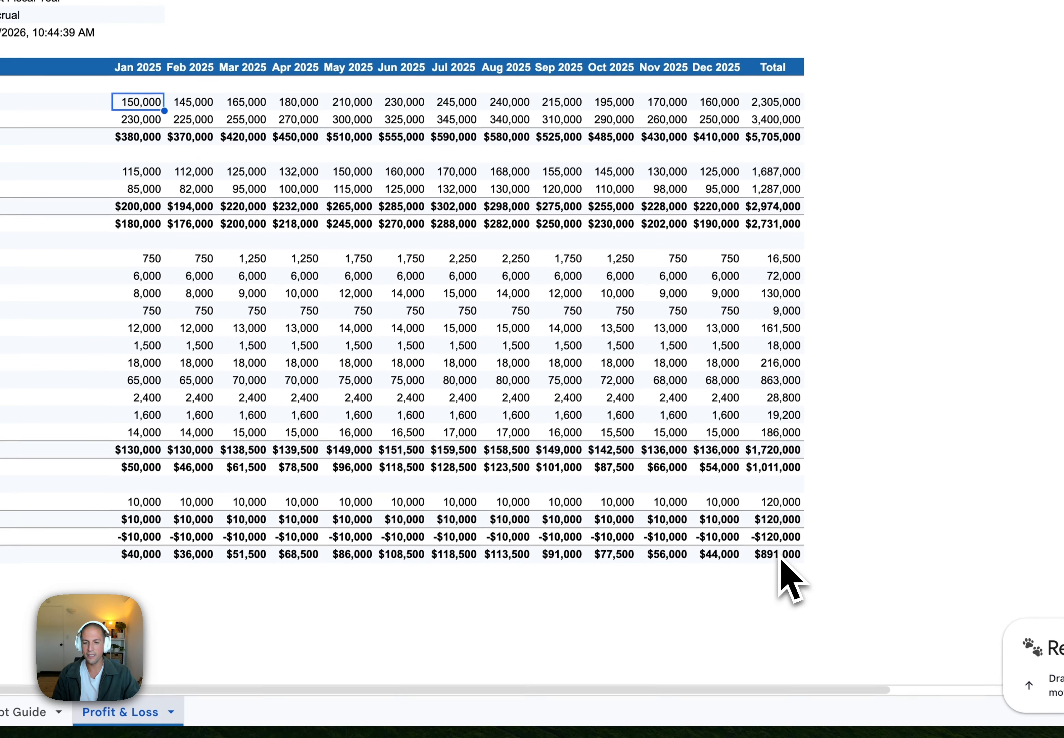
pyautogui.keyDown('shift'); pyautogui.click(781, 560); pyautogui.keyUp('shift')
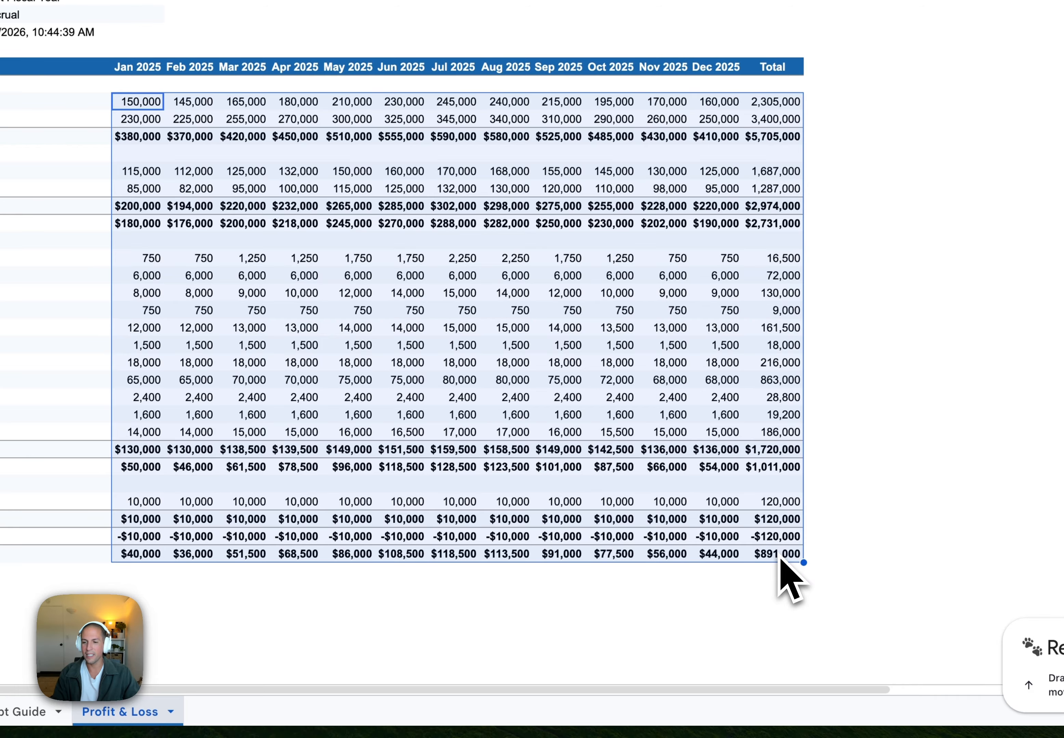
pyautogui.press('Delete')
# View the Coastal Heating & Cooling Annual Profit & Loss Dashboard canvas, and return to the Profit & Loss sheet
pyautogui.click(116, 710)
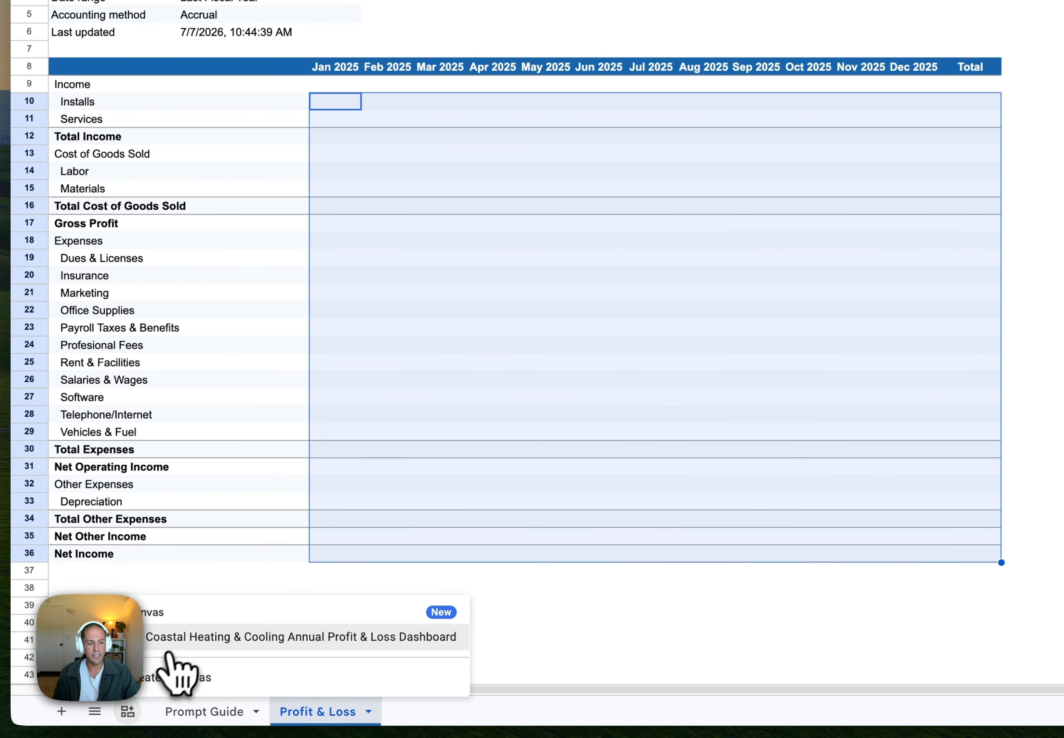
pyautogui.click(171, 646)
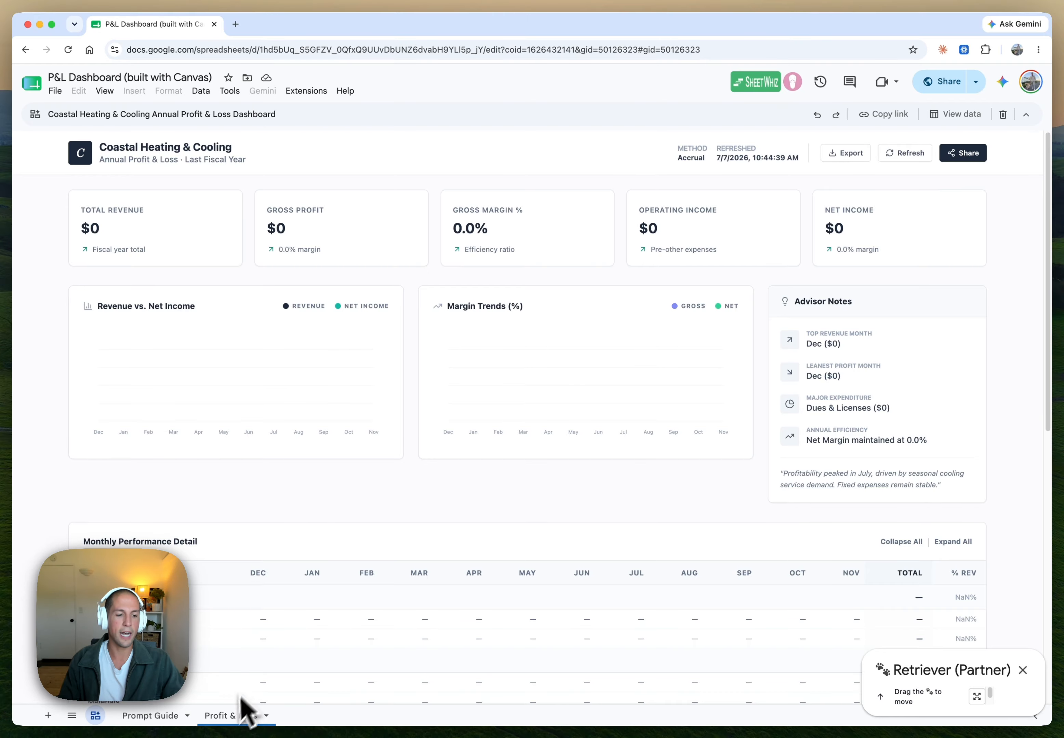
pyautogui.click(244, 714)
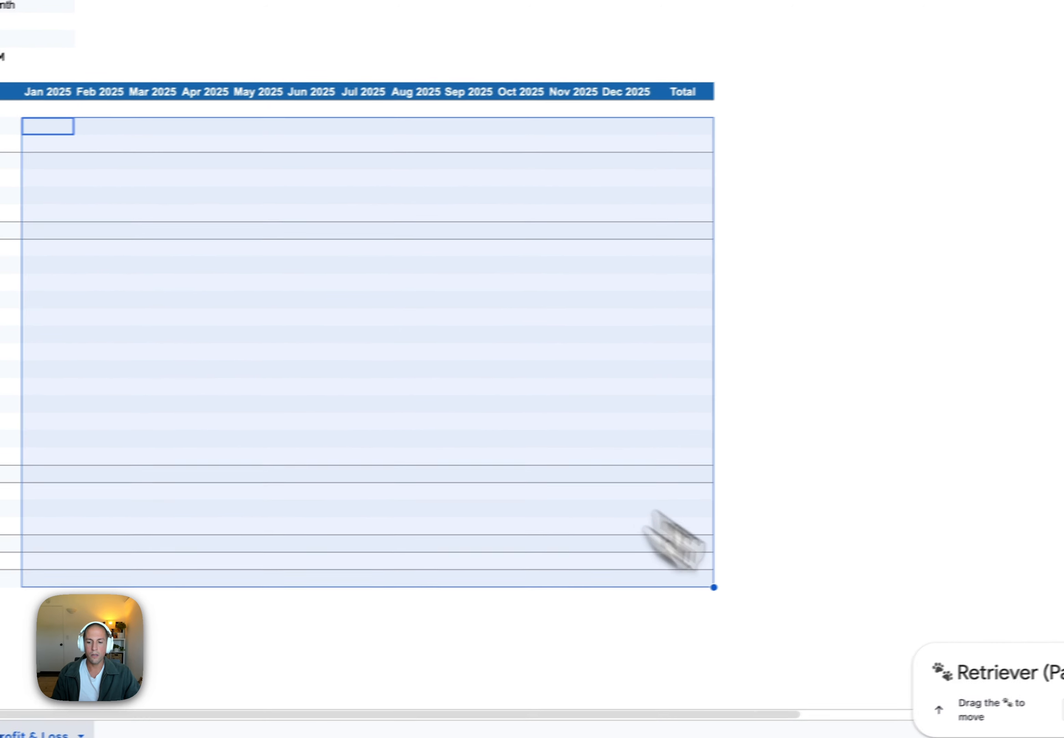
# Refresh the Profit & Loss report from the Retriever add-on, and select the refreshed values in C10:O36
pyautogui.moveTo(934, 681); pyautogui.dragTo(741, 46)
pyautogui.click(808, 215)
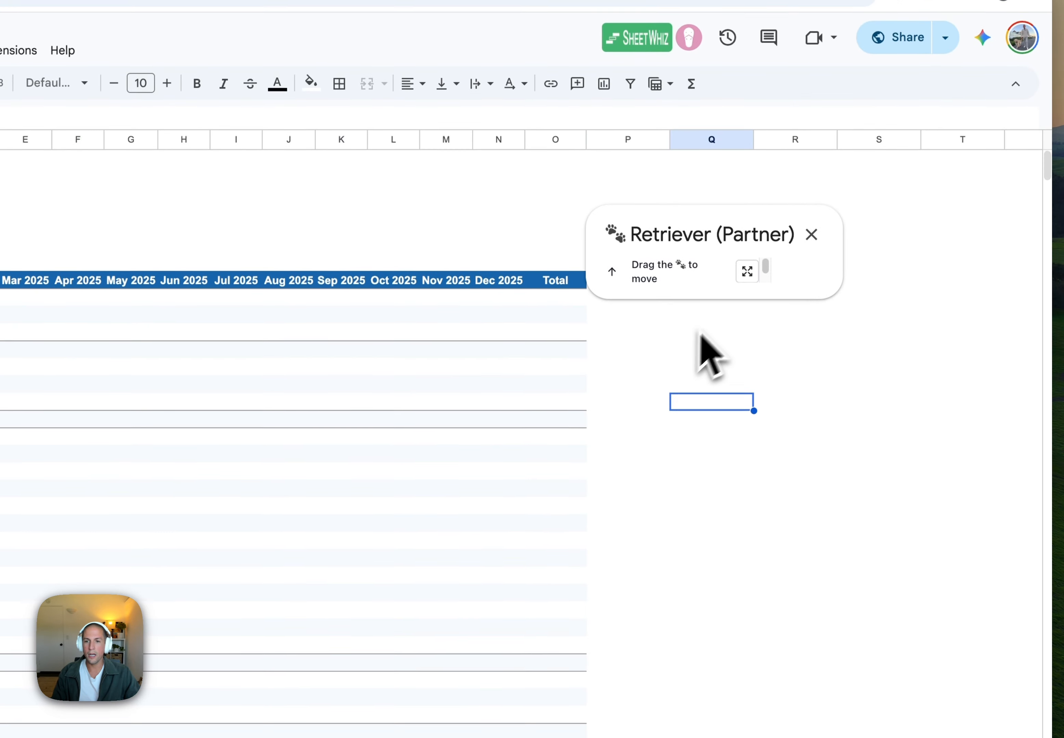
pyautogui.click(747, 272)
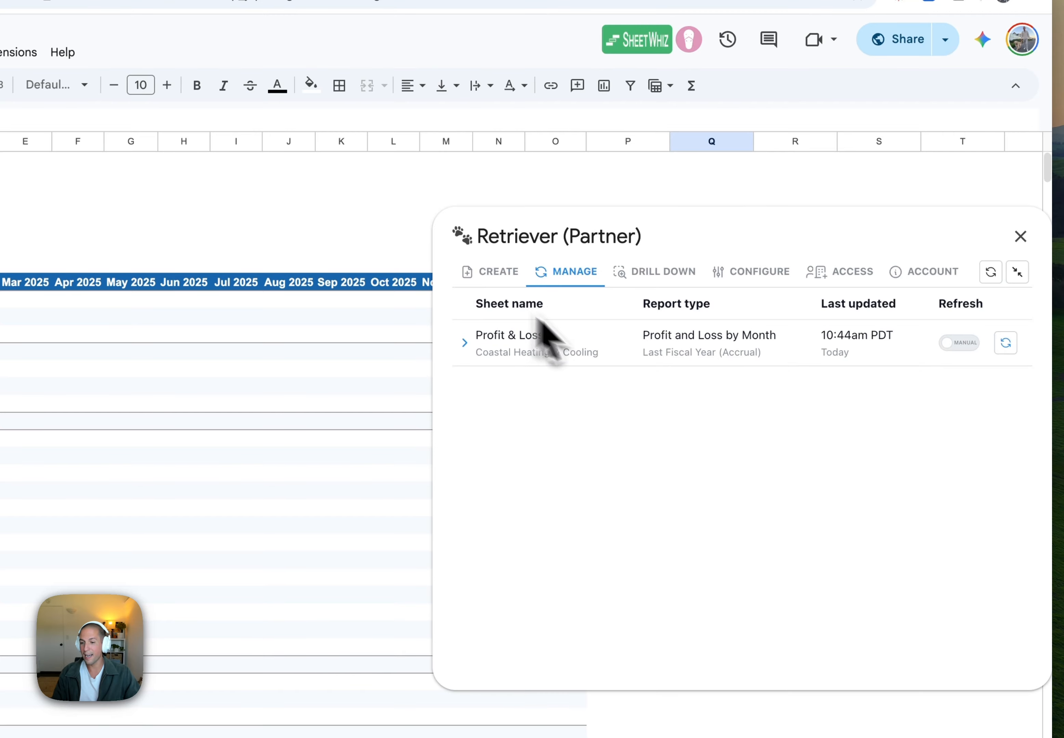
pyautogui.click(1006, 343)
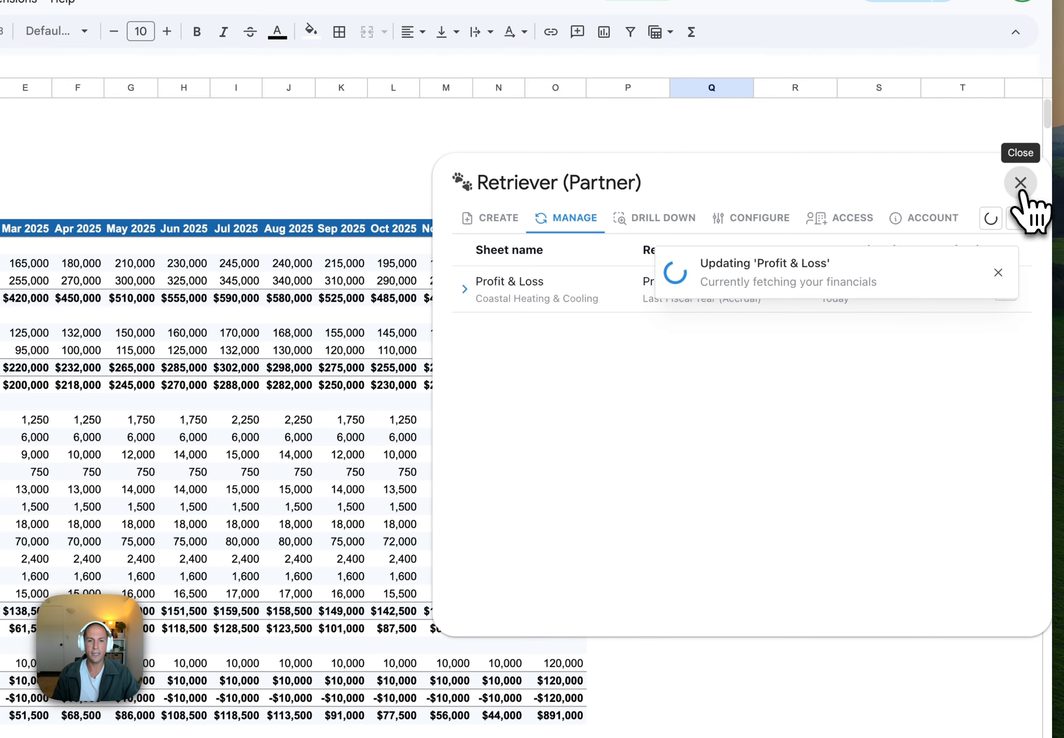
pyautogui.click(1020, 183)
pyautogui.moveTo(294, 230); pyautogui.dragTo(934, 678)
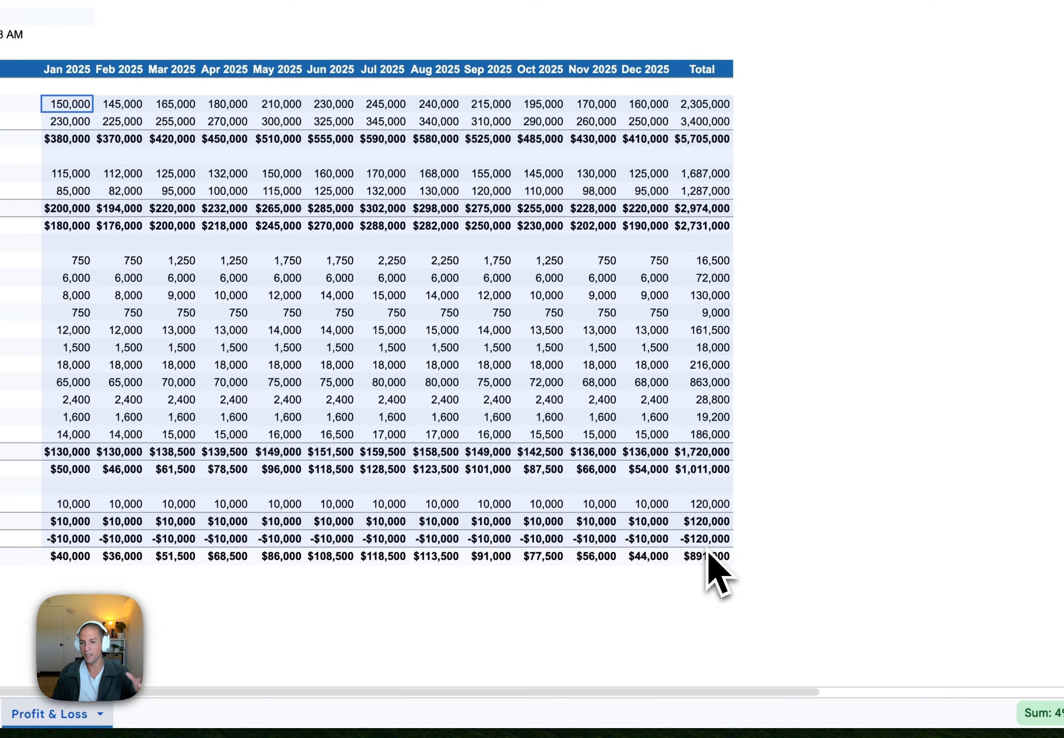
pyautogui.moveTo(709, 554); pyautogui.dragTo(710, 565)
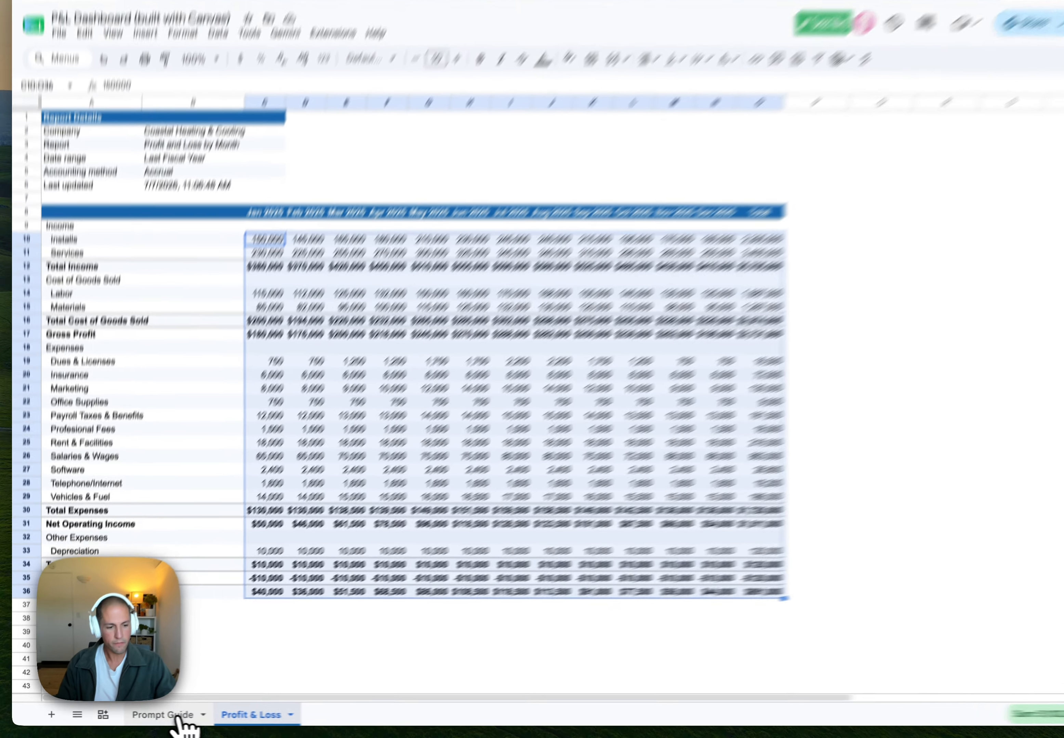
# Read the example ChatGPT prompt in cell D7 of the Prompt Guide sheet
pyautogui.click(171, 716)
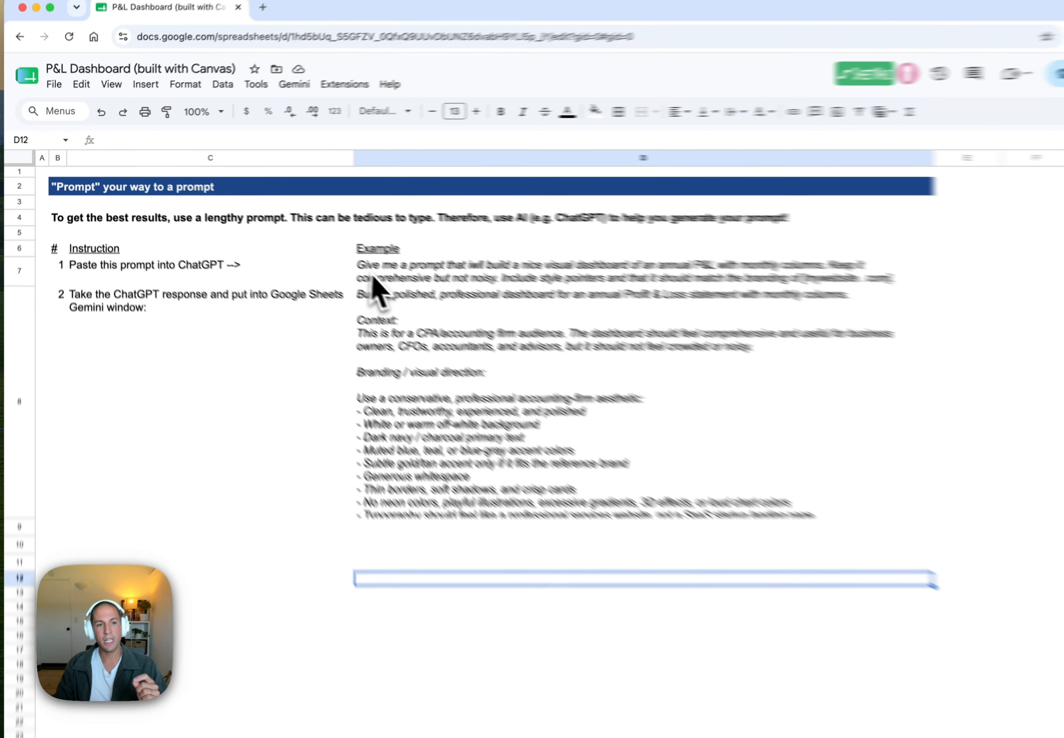
pyautogui.click(335, 256)
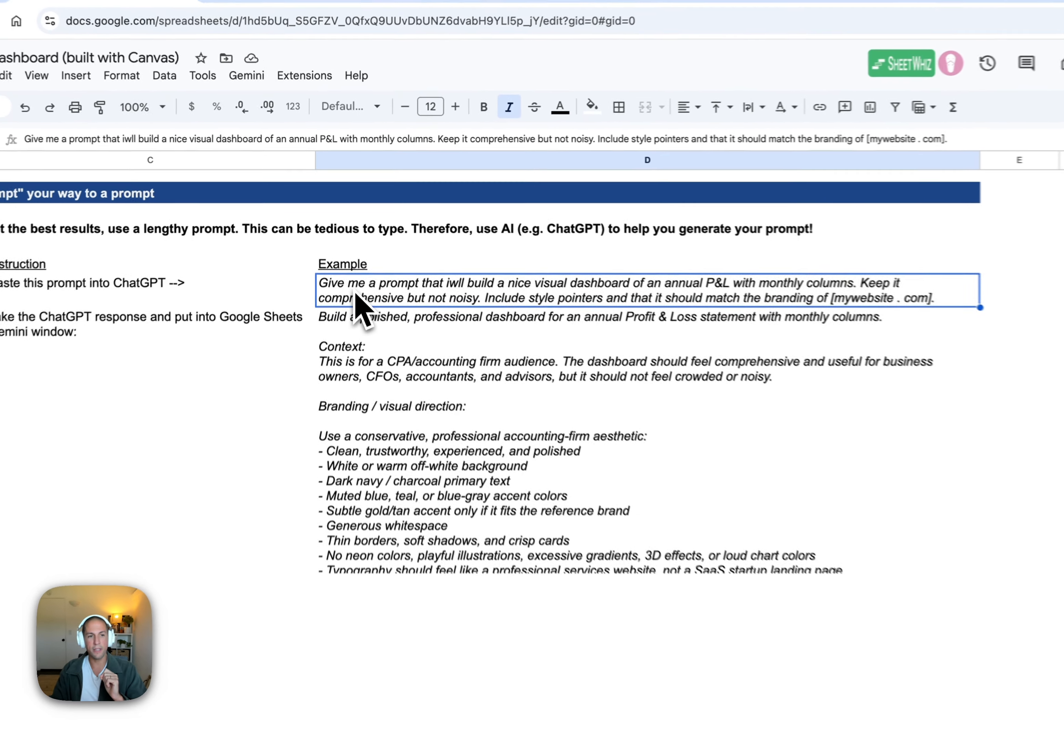
pyautogui.doubleClick(344, 258)
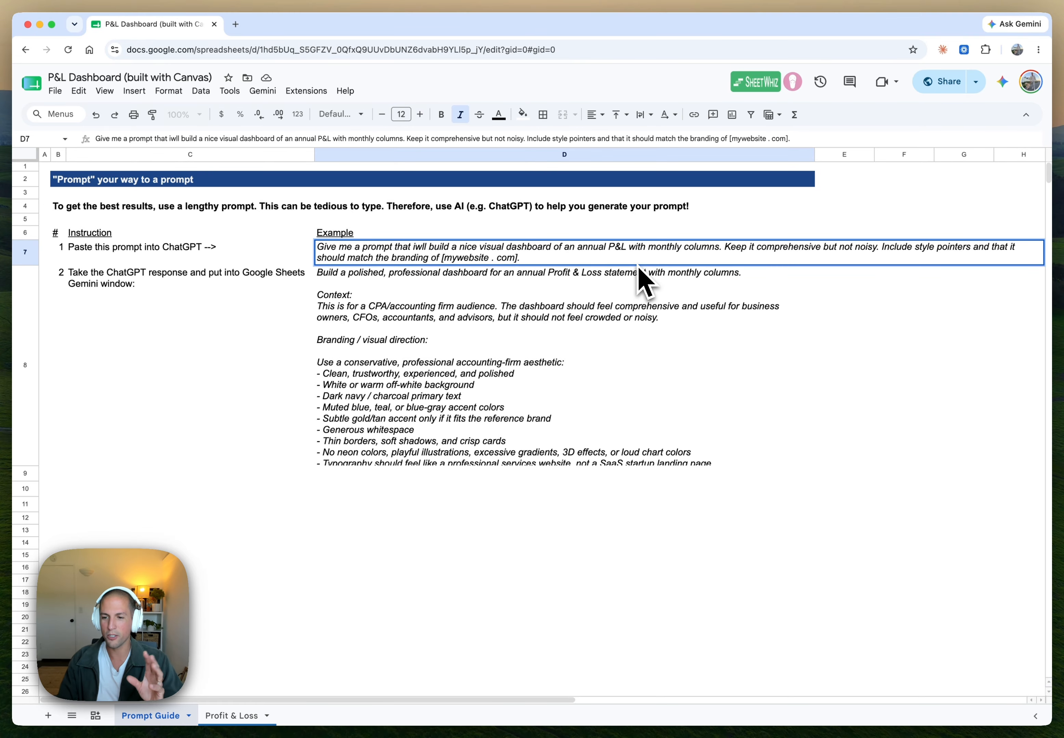
pyautogui.press('Escape')
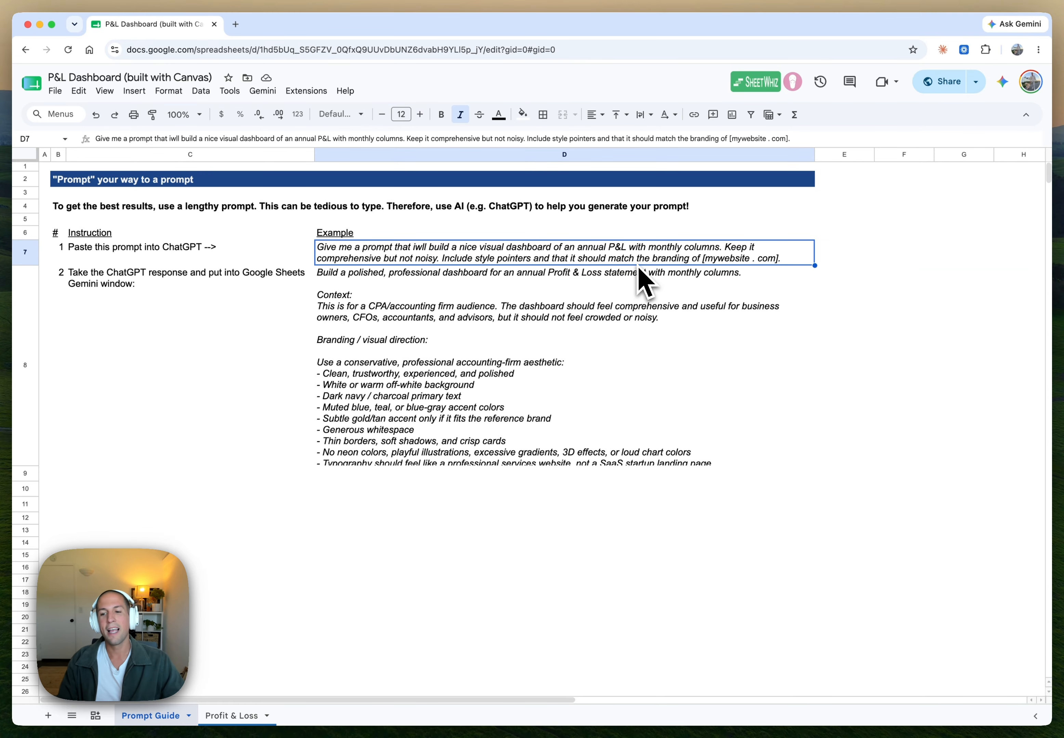
# Read through the full example dashboard prompt for Gemini in cell D8
pyautogui.doubleClick(586, 364)
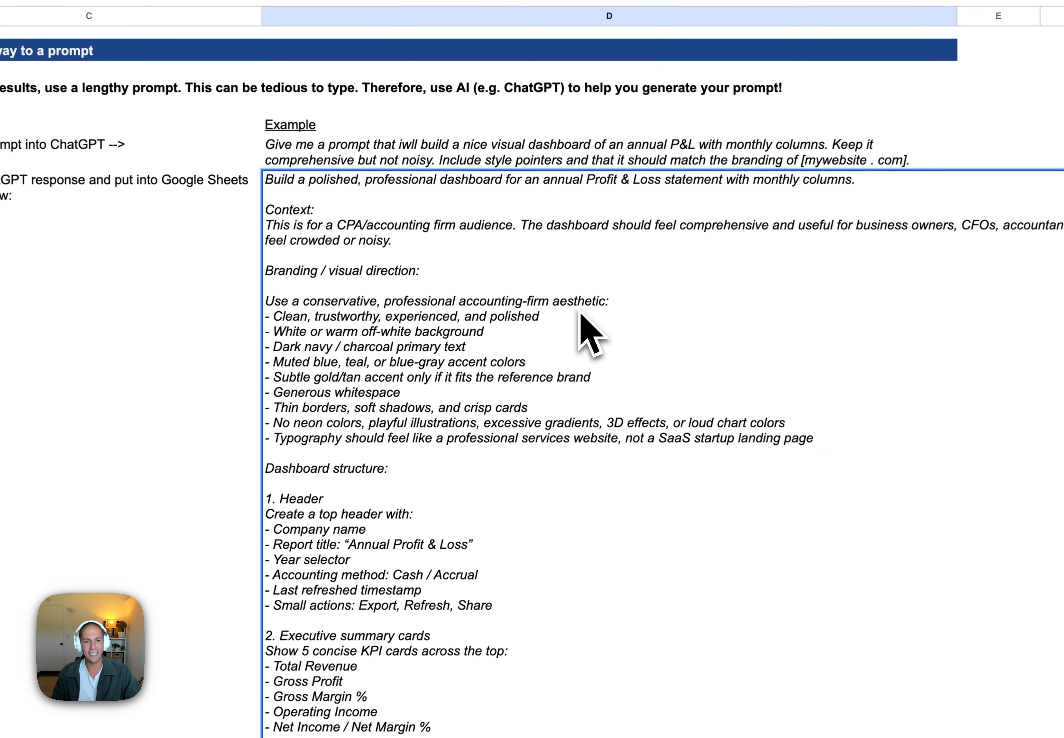
pyautogui.scroll(-10, 557, 334)
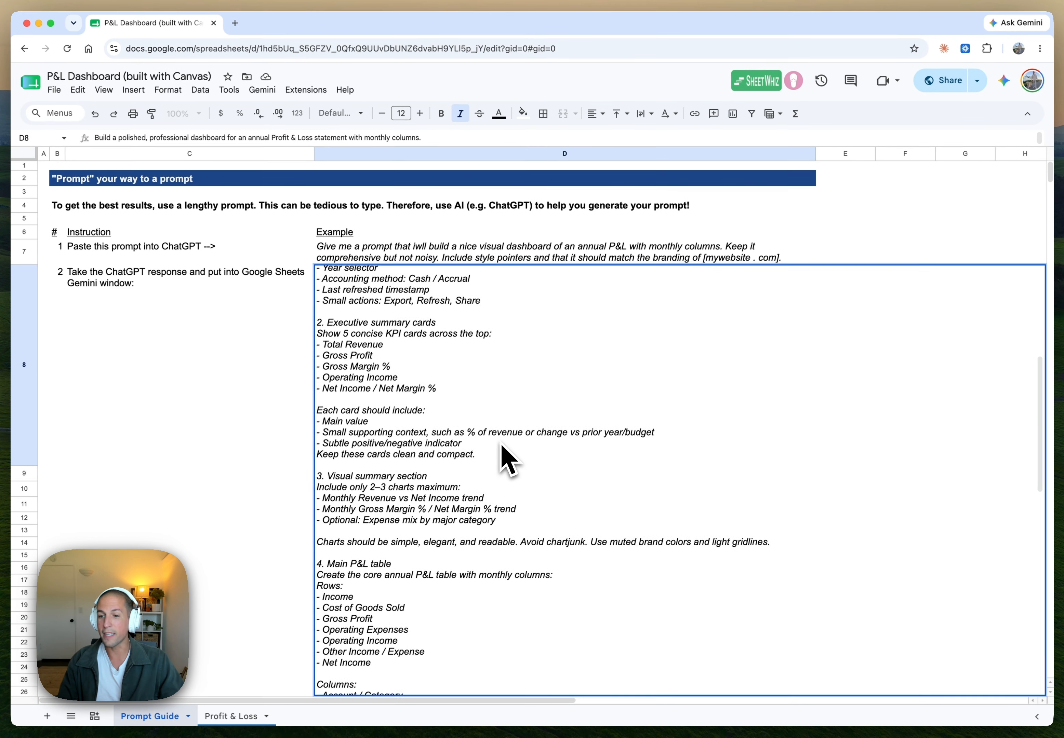
pyautogui.scroll(-15, 508, 458)
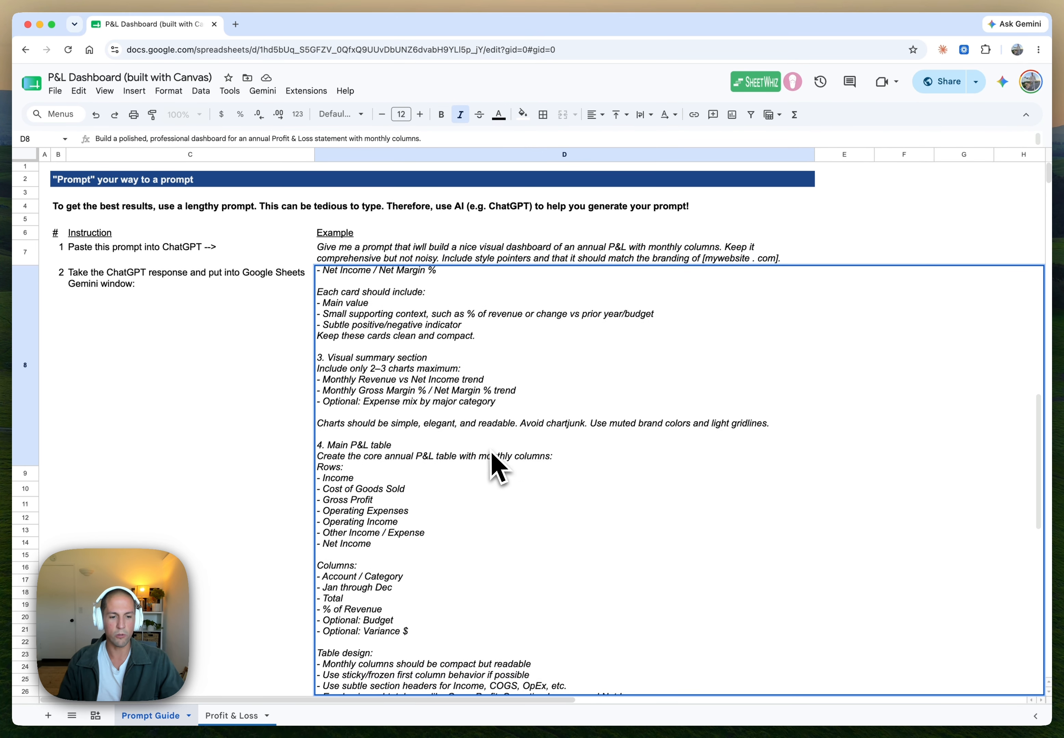
pyautogui.press('Escape')
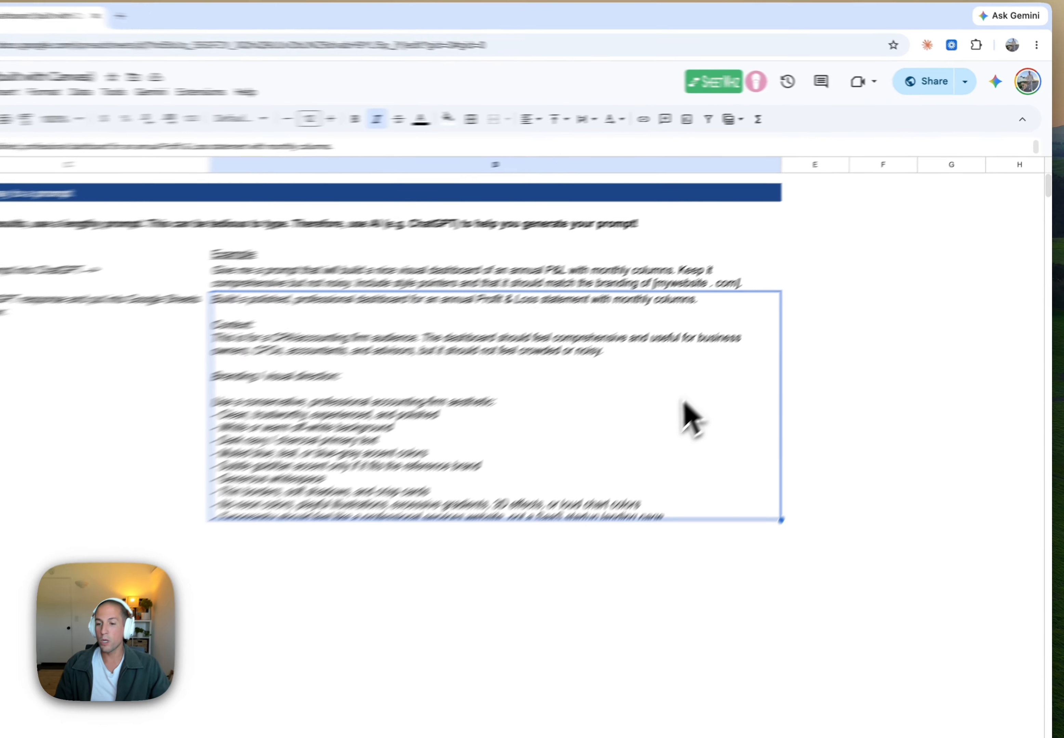
# Select the entire dashboard prompt text inside cell D8, and leave the cell
pyautogui.doubleClick(691, 419)
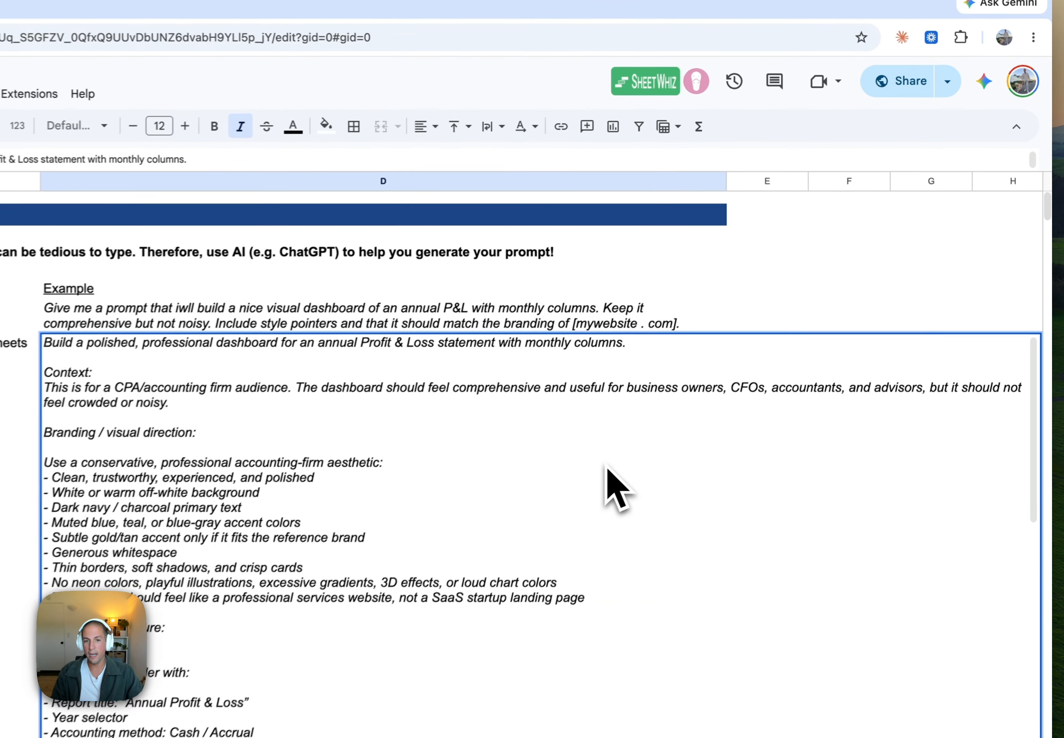
pyautogui.press('super+a')
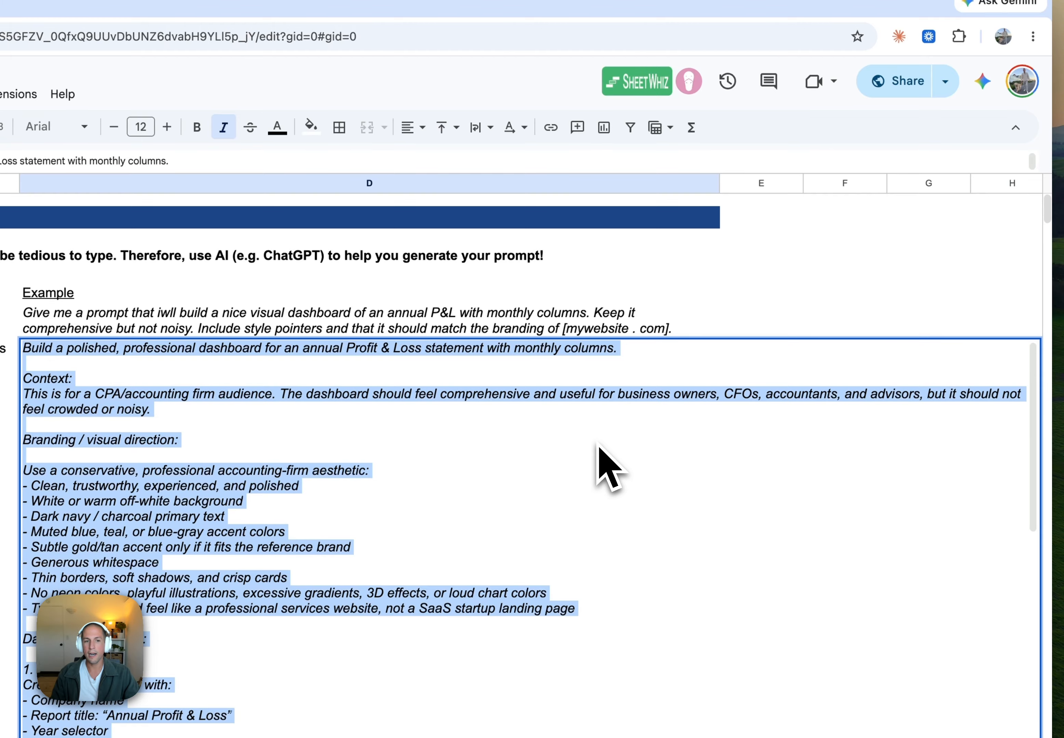
pyautogui.press('Escape')
# View the past Gemini conversation beginning "Build a polished, professional dashboard for an annual Profit & Loss statement", and close Gemini
pyautogui.click(984, 84)
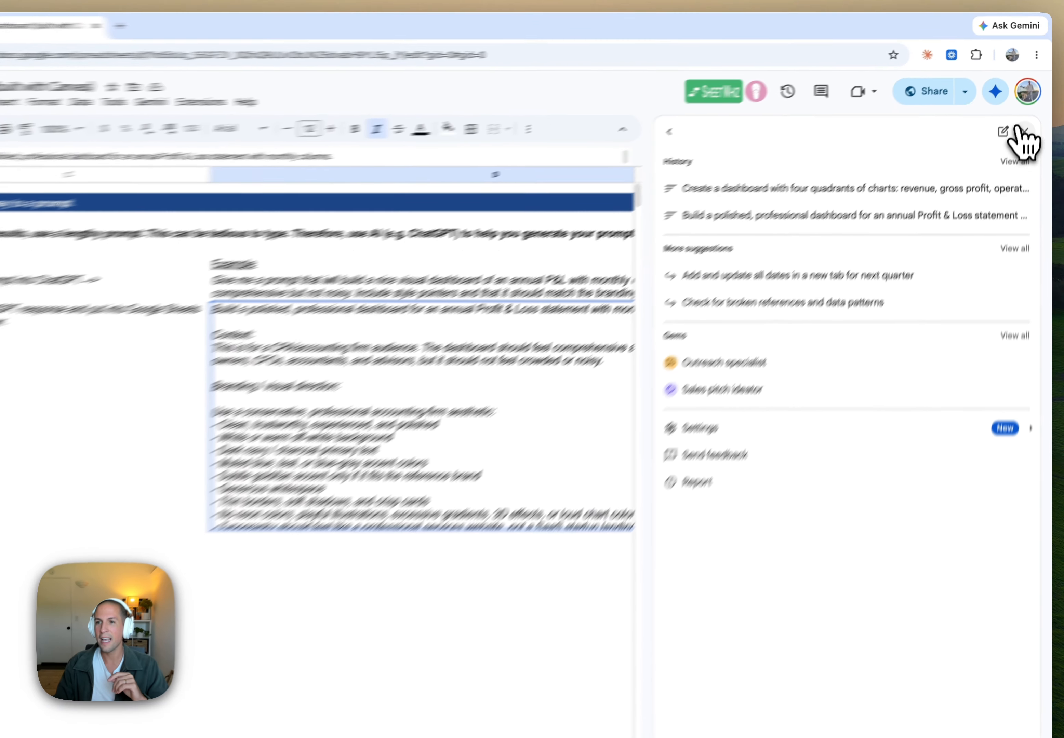
pyautogui.click(1027, 117)
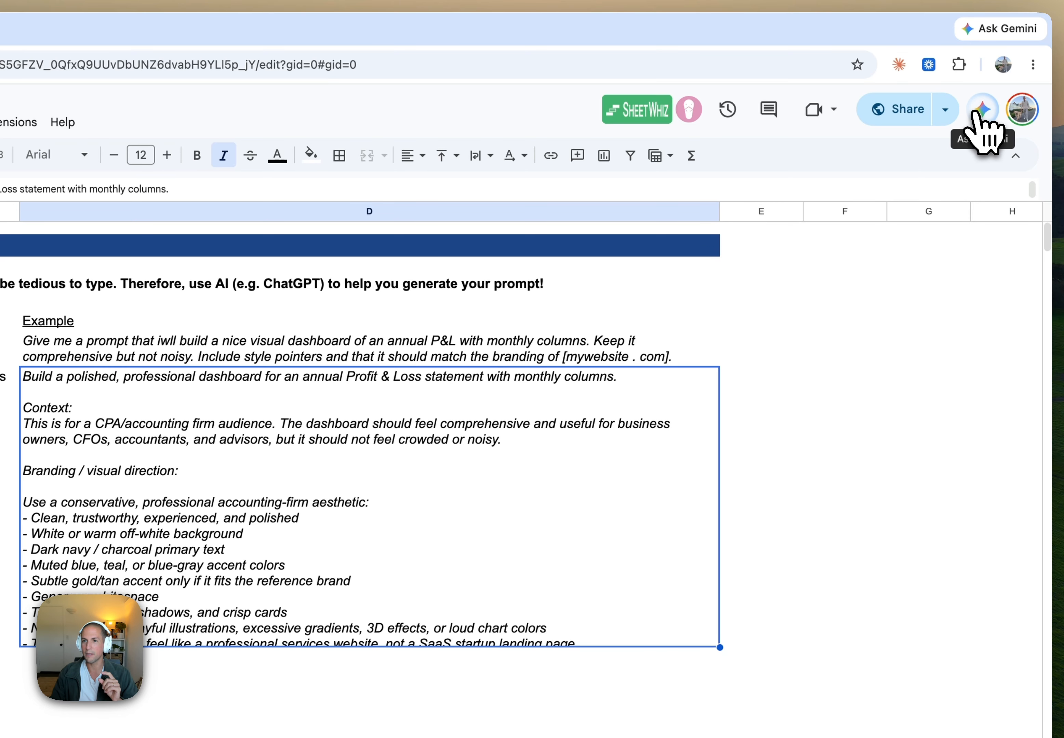
pyautogui.click(980, 115)
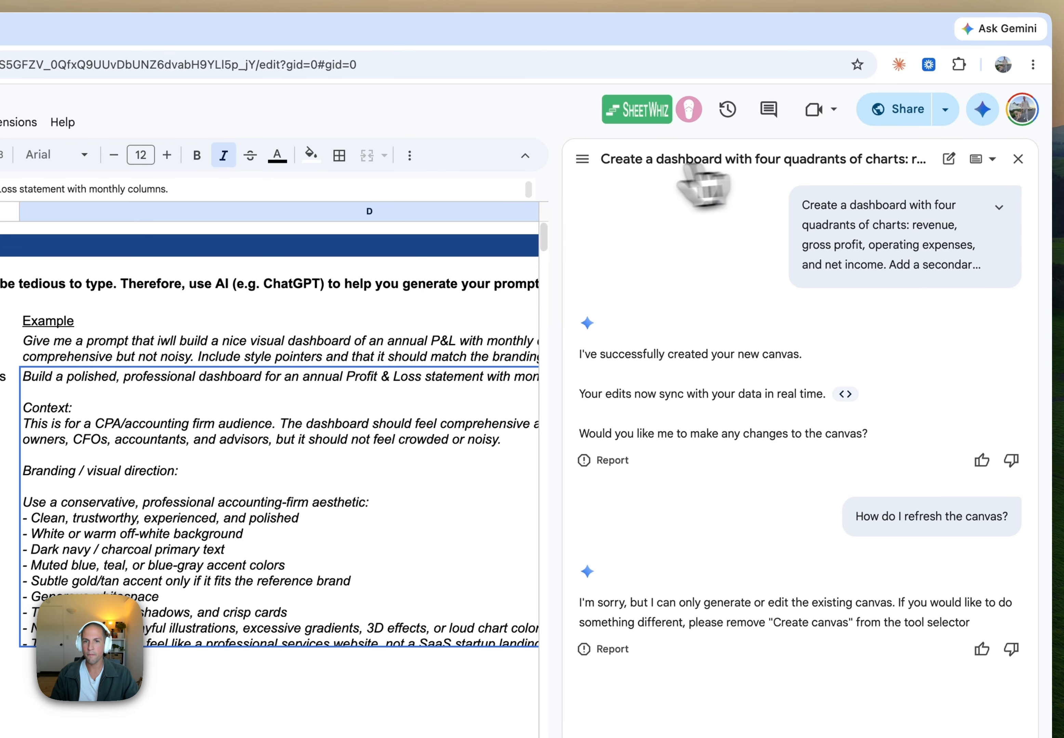
pyautogui.click(583, 160)
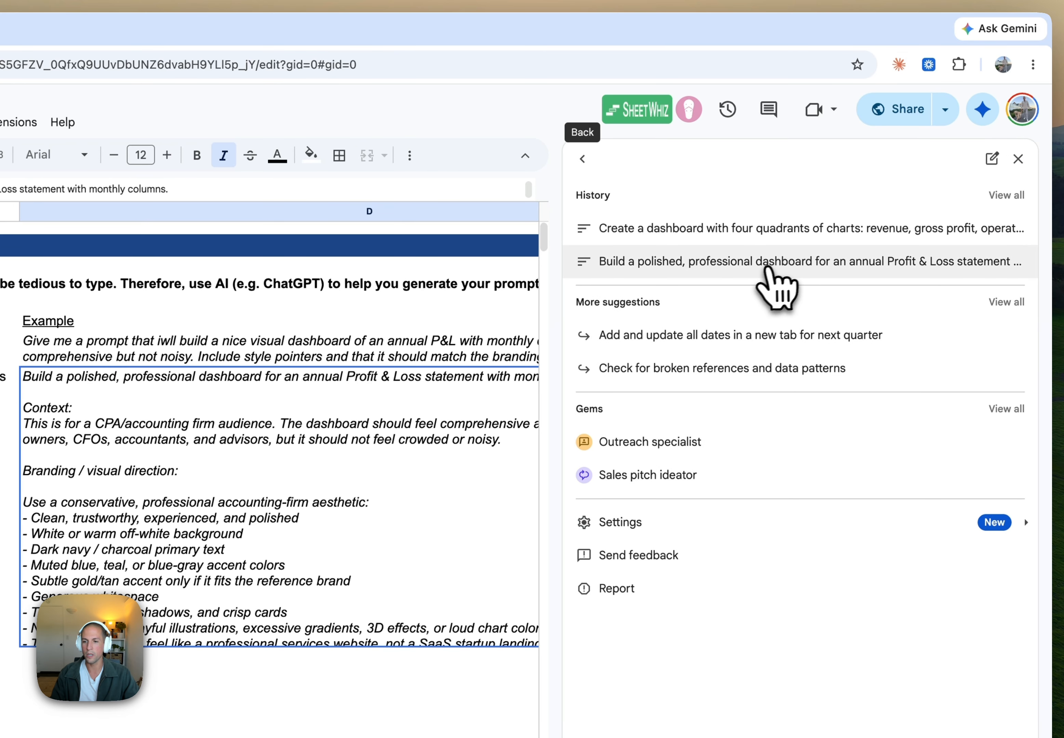
pyautogui.click(699, 273)
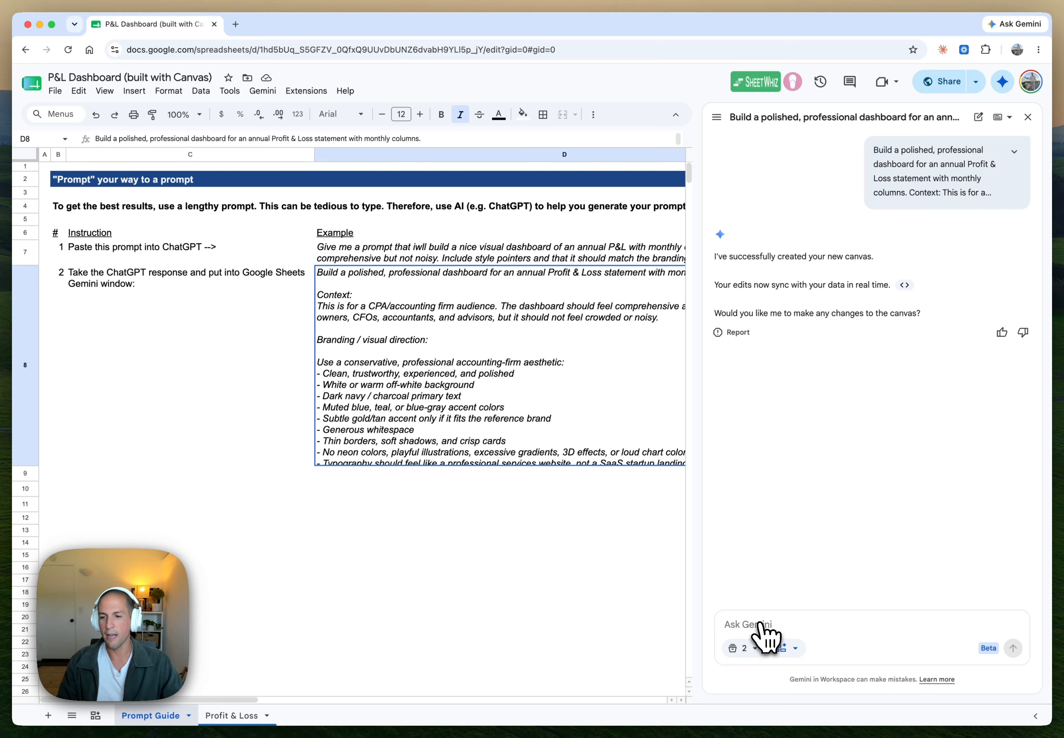
pyautogui.click(1027, 116)
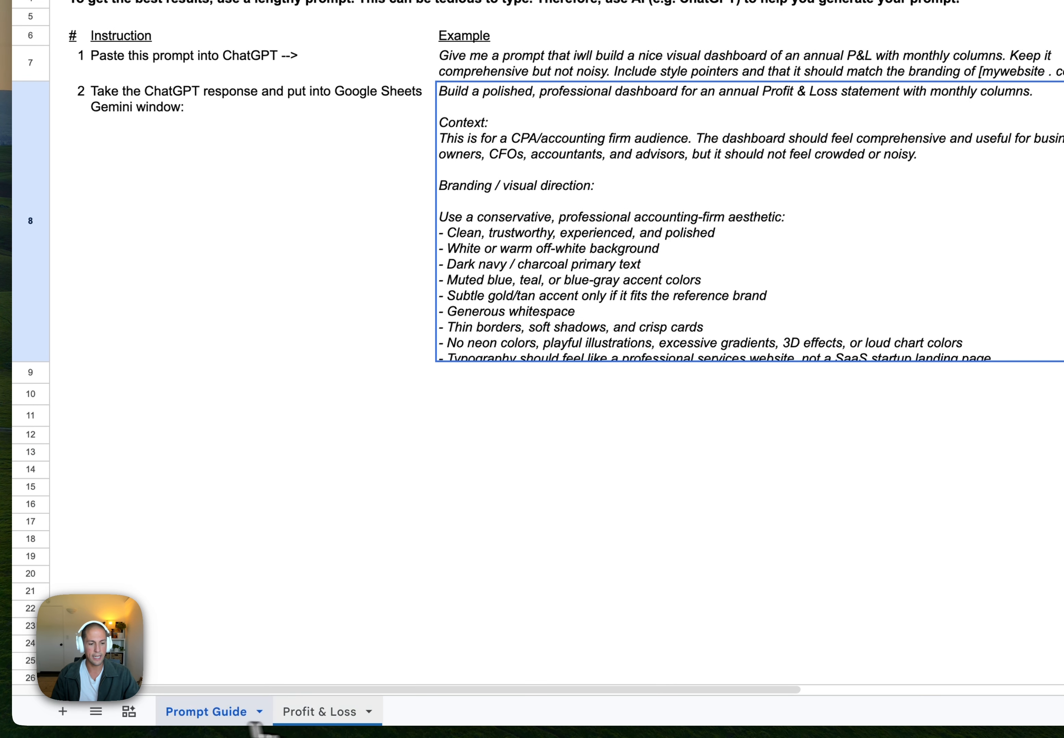
# Open the Coastal Heating & Cooling Annual Profit & Loss Dashboard canvas and the spreadsheet's sharing settings
pyautogui.click(129, 711)
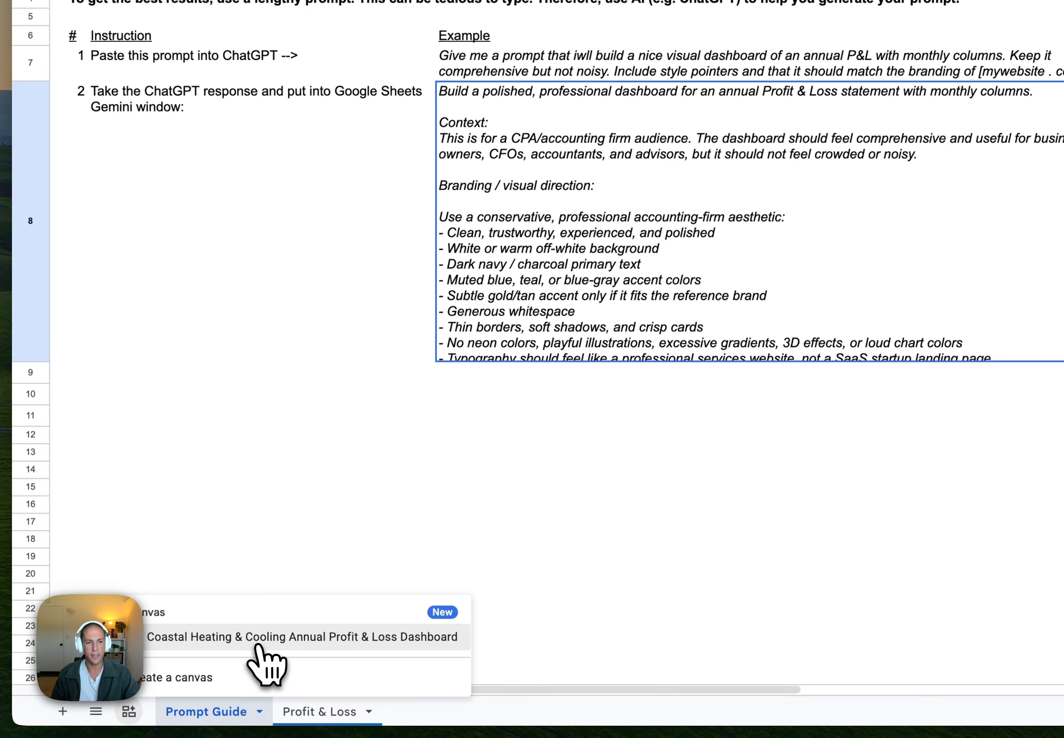
pyautogui.click(297, 640)
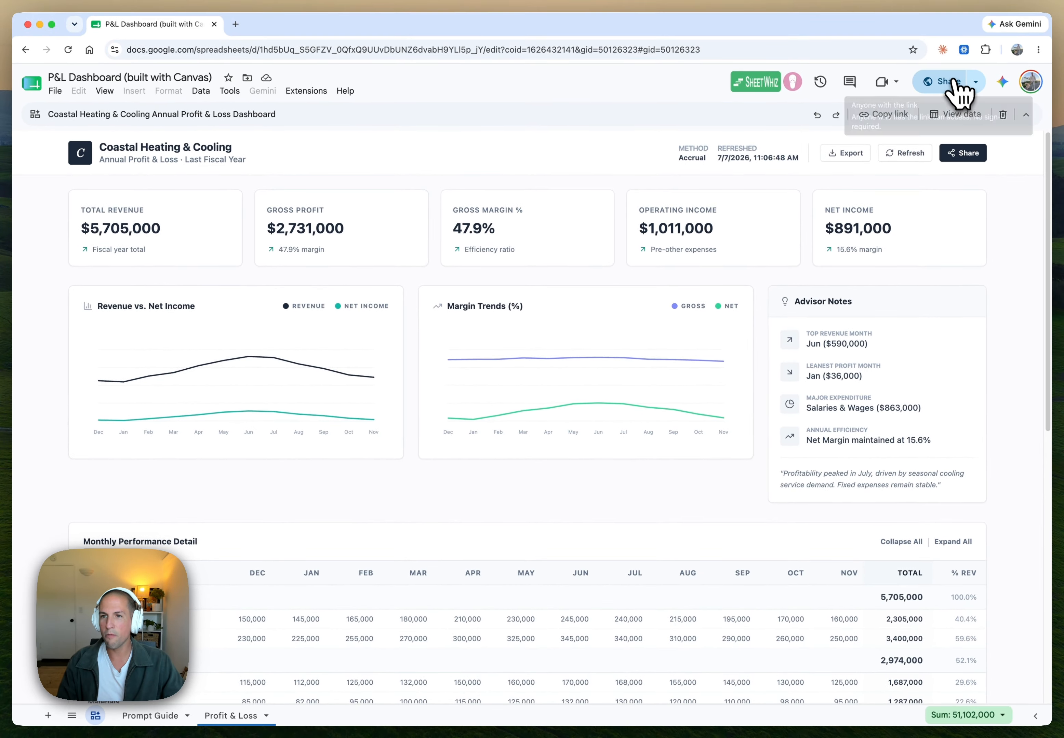
pyautogui.click(947, 82)
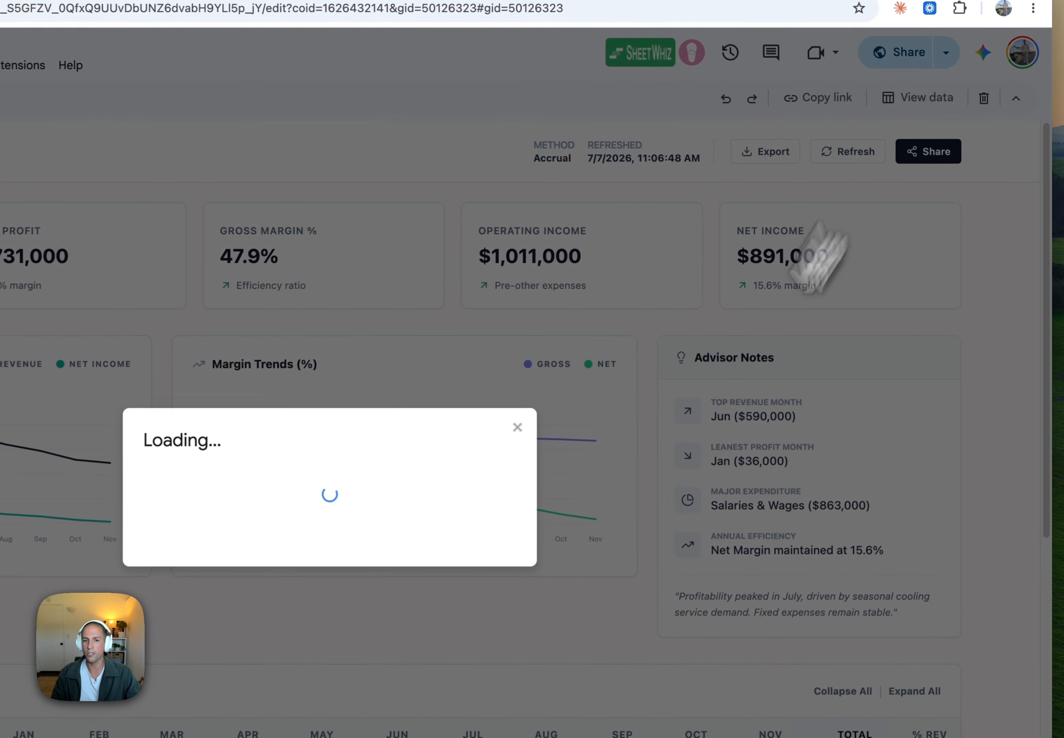